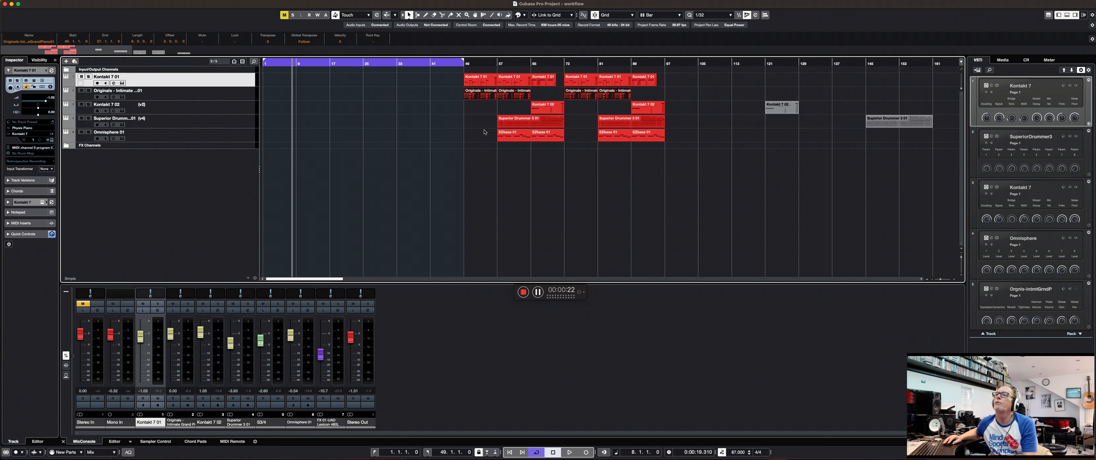
Move all the Originals Intimate Grand Piano parts together so that the first one starts at bar 1
{"action": "left_click", "coordinate": [471, 118]}
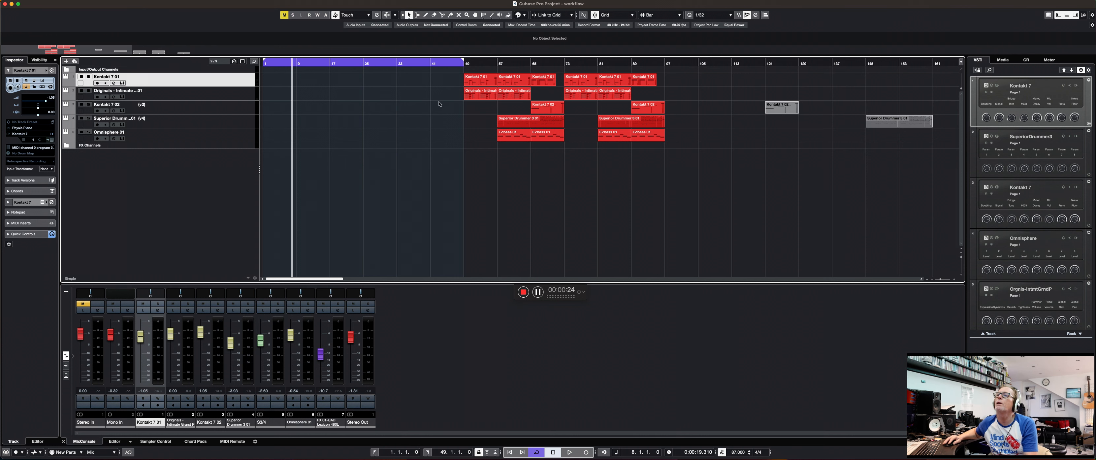
{"action": "left_click_drag", "start_coordinate": [447, 92], "coordinate": [633, 98]}
{"action": "left_click_drag", "start_coordinate": [483, 96], "coordinate": [269, 91]}
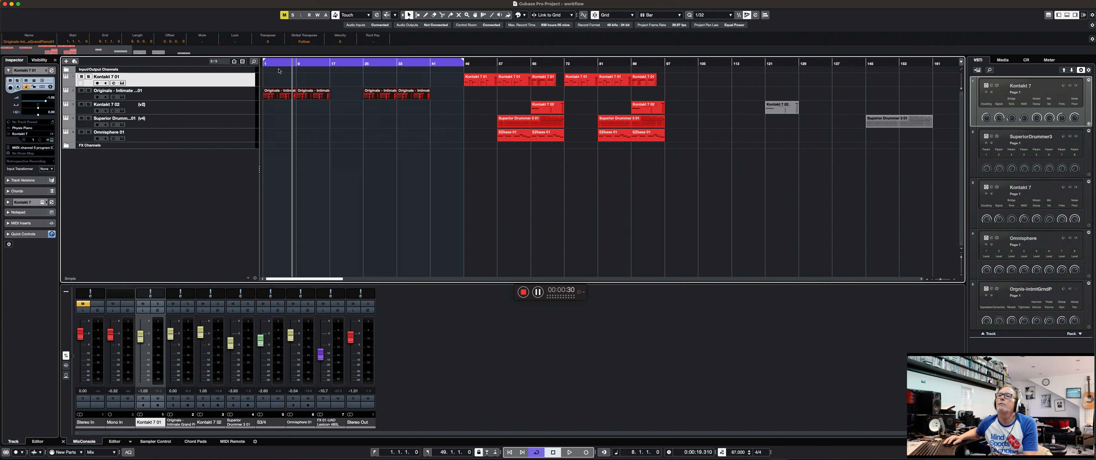
Return to the project start, select the Originals Intimate track, increase the track heights and start playback
{"action": "key", "text": "Home"}
{"action": "left_click", "coordinate": [229, 98]}
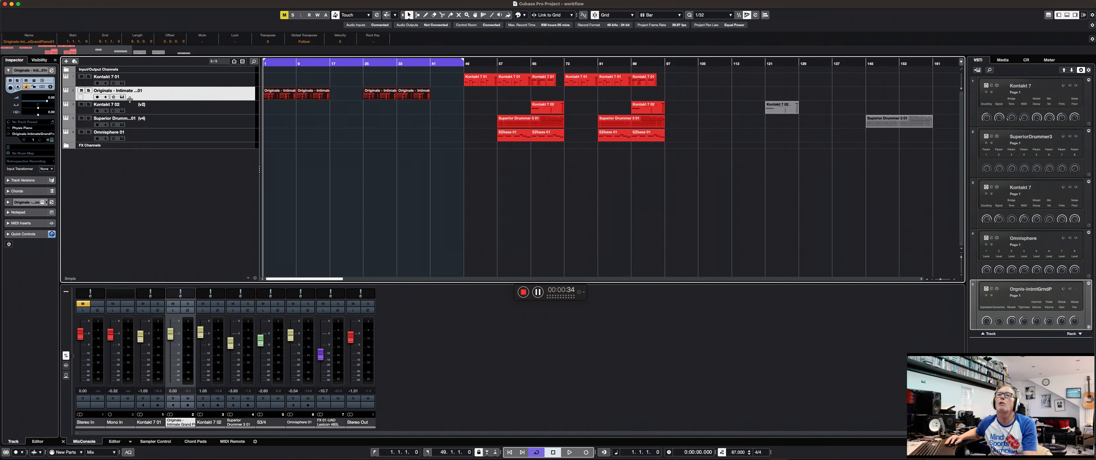
{"action": "left_click", "coordinate": [962, 260]}
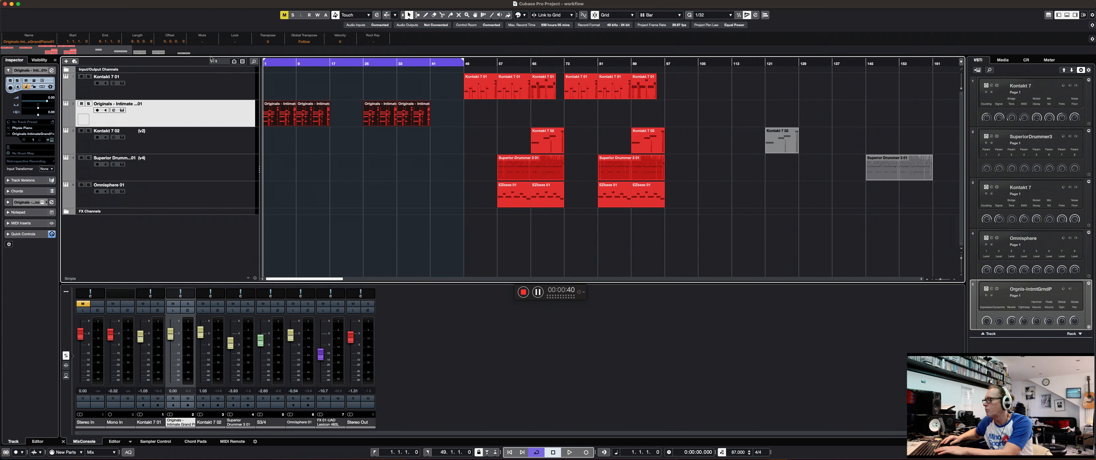
{"action": "key", "text": "space"}
View the Intimate Grand Piano instrument of the Originals Intimate track and close its window
{"action": "left_click", "coordinate": [122, 110]}
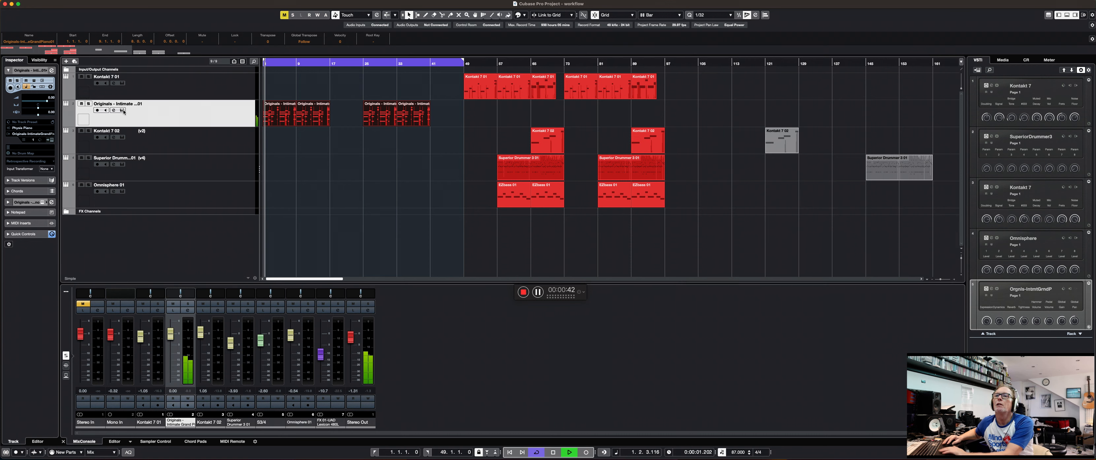
{"action": "left_click_drag", "start_coordinate": [760, 49], "coordinate": [752, 42]}
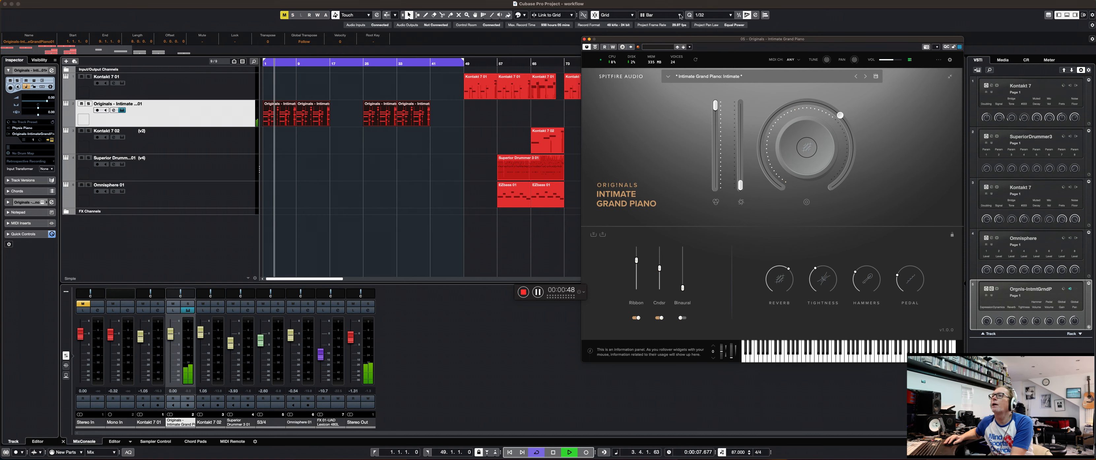
{"action": "left_click", "coordinate": [584, 39]}
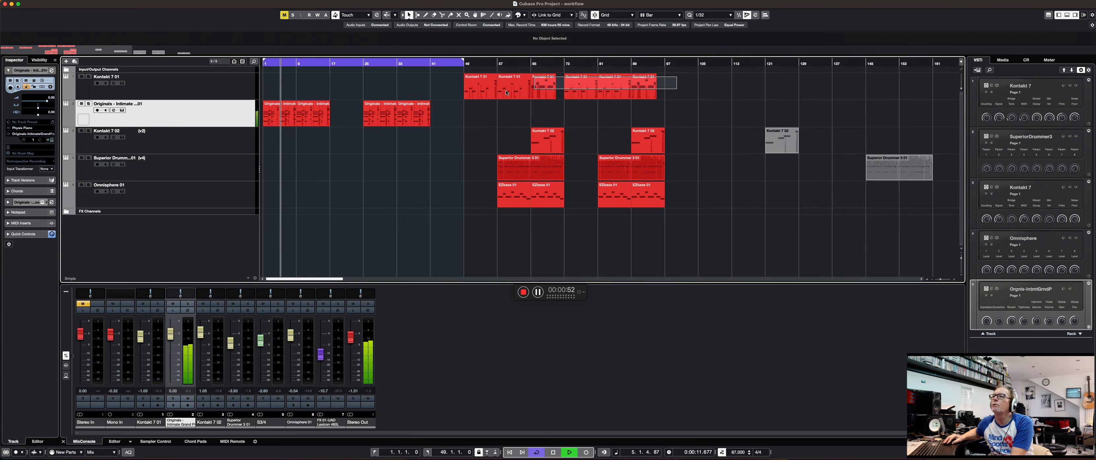
Move all the Kontakt 7 01 parts so that they start at bar 1 and look at the track's Kontakt instrument
{"action": "left_click", "coordinate": [478, 90]}
{"action": "left_click_drag", "start_coordinate": [478, 91], "coordinate": [222, 92]}
{"action": "left_click", "coordinate": [124, 84]}
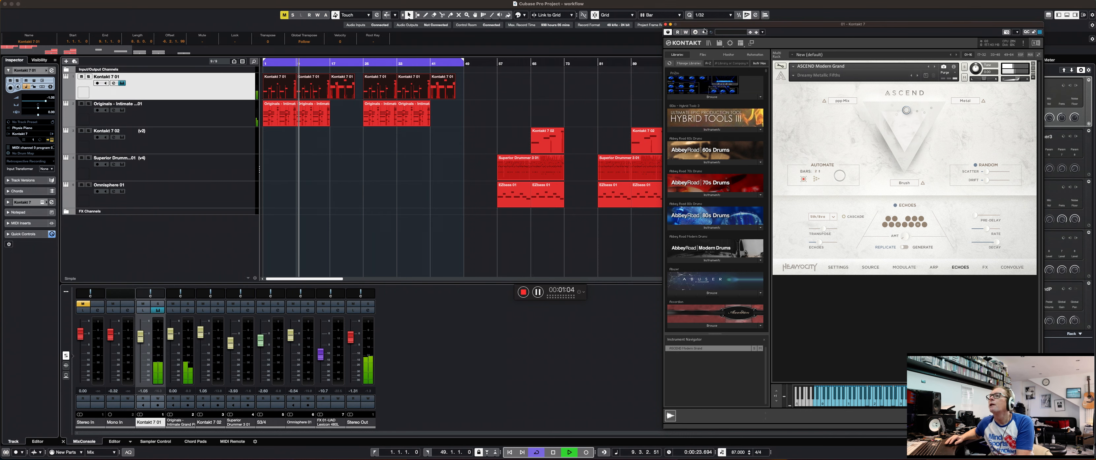
{"action": "left_click", "coordinate": [666, 25]}
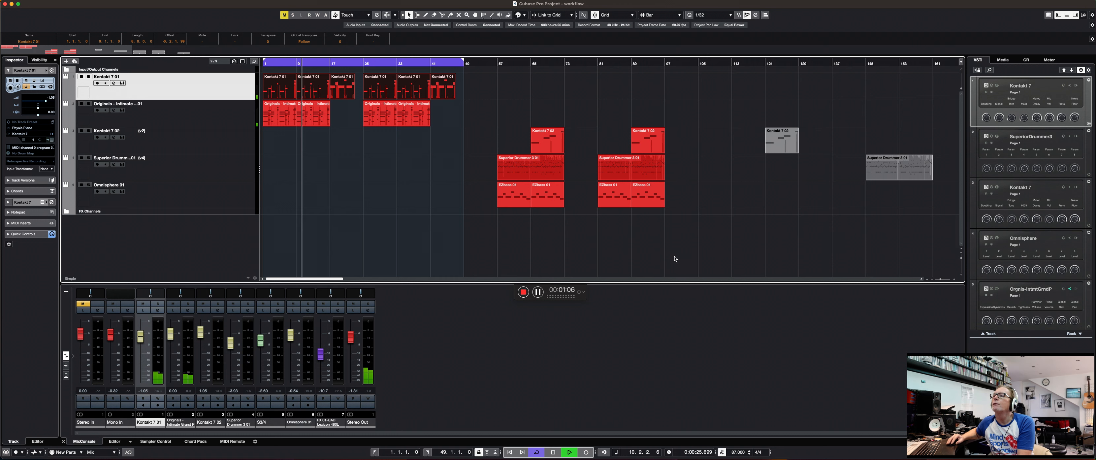
Move all the Omnisphere 01 bass parts so that they start at bar 1 and look at the track's Omnisphere patch
{"action": "left_click_drag", "start_coordinate": [698, 210], "coordinate": [269, 190]}
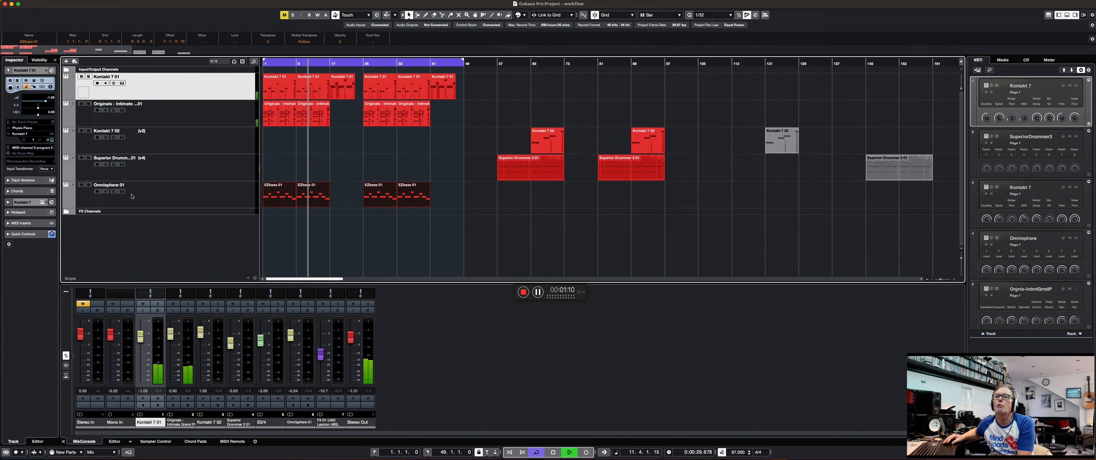
{"action": "left_click", "coordinate": [121, 192]}
{"action": "left_click", "coordinate": [122, 192]}
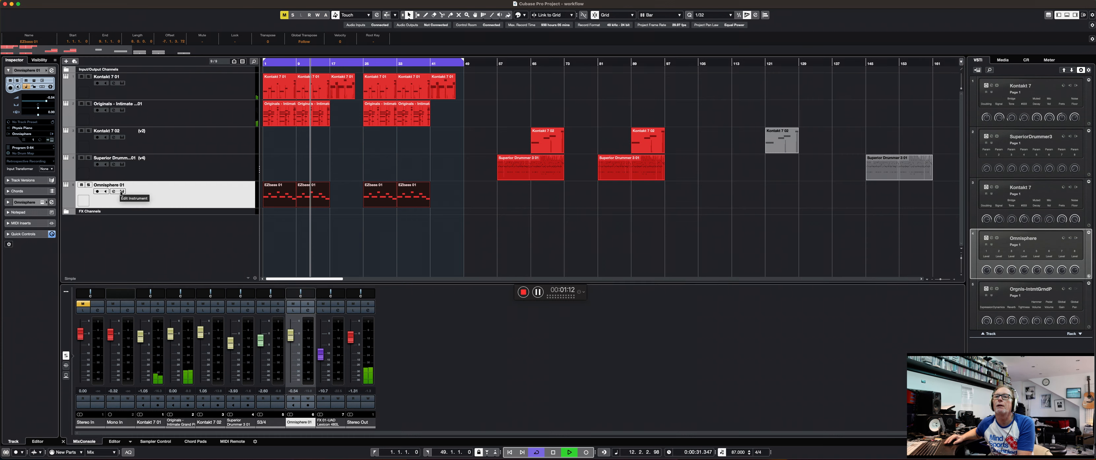
{"action": "left_click_drag", "start_coordinate": [777, 71], "coordinate": [746, 40]}
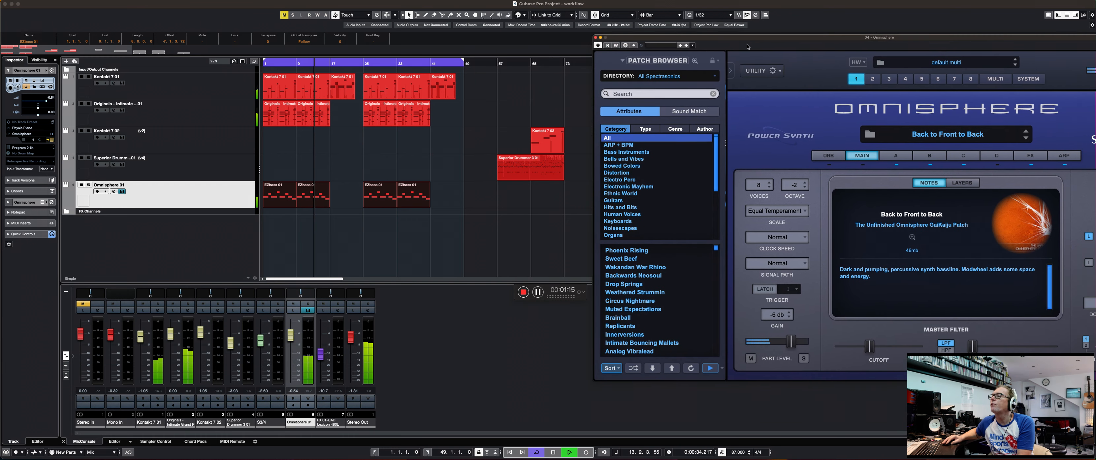
{"action": "left_click", "coordinate": [596, 37]}
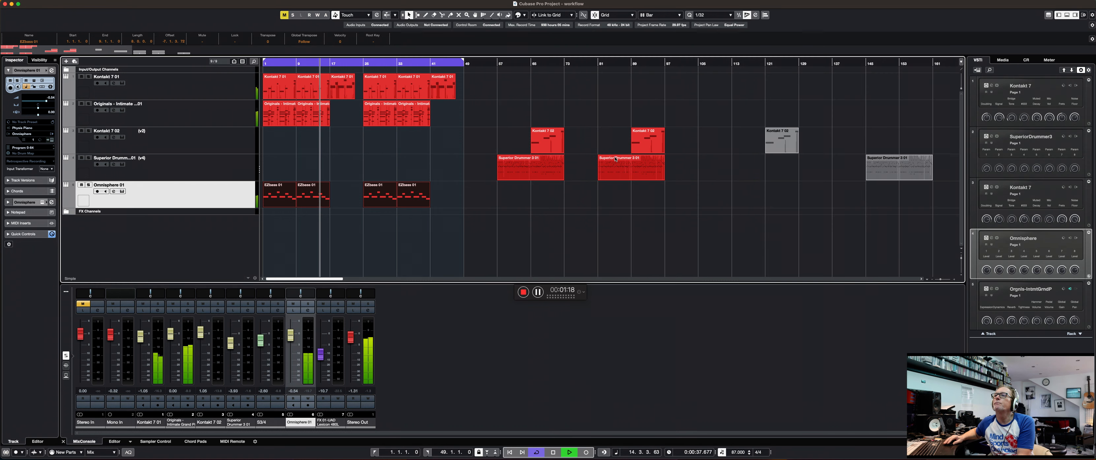
Move the two active Kontakt 7 02 parts to bars 9 and 33 and look at the track's Cello instrument
{"action": "left_click_drag", "start_coordinate": [694, 136], "coordinate": [322, 136]}
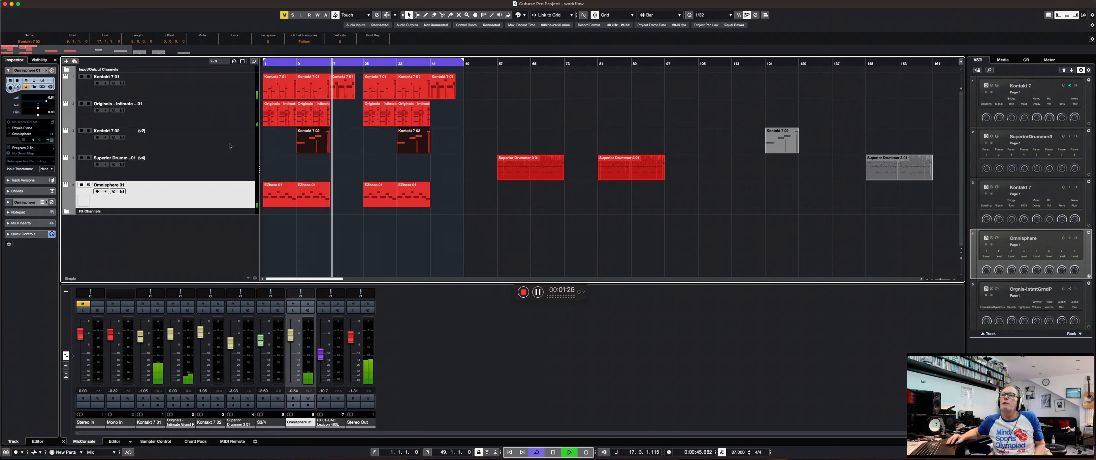
{"action": "left_click", "coordinate": [124, 141]}
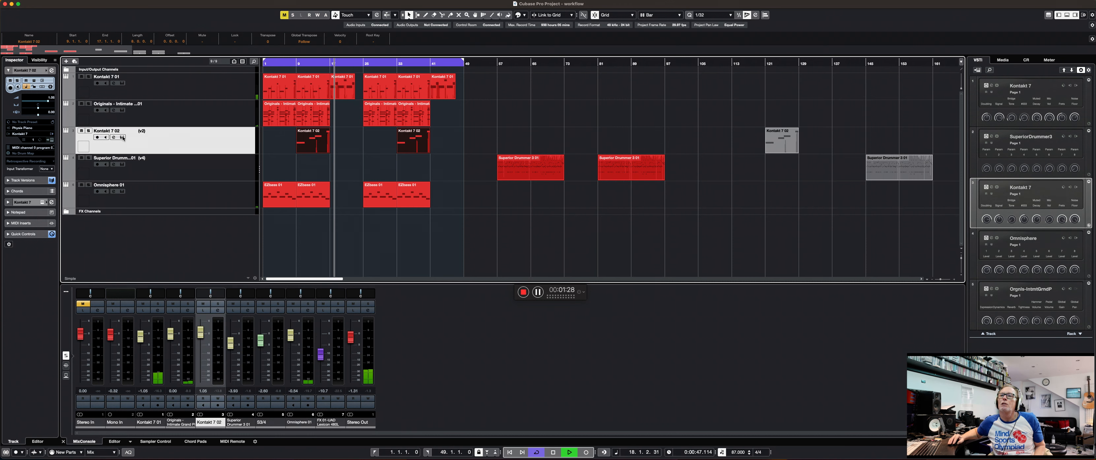
{"action": "left_click", "coordinate": [122, 138]}
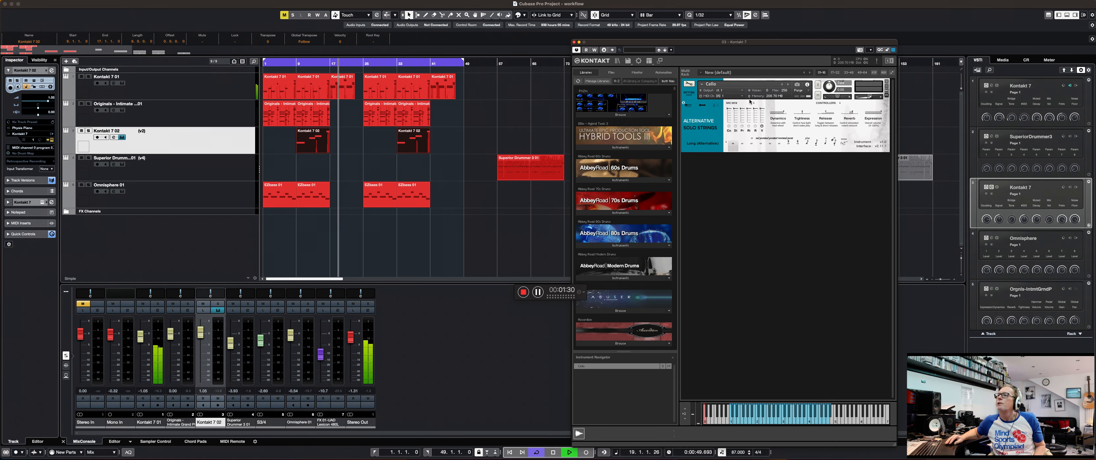
{"action": "left_click", "coordinate": [574, 43]}
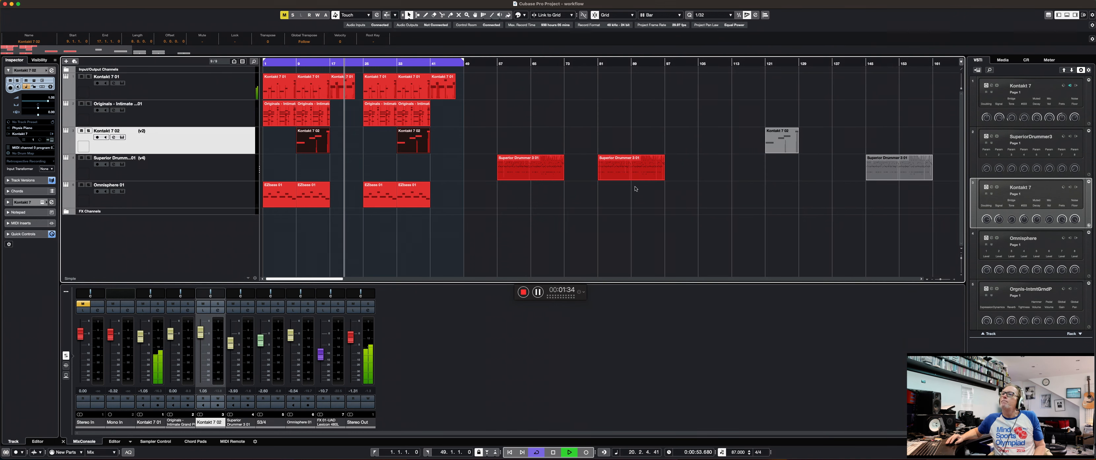
Move the two active Superior Drummer parts to bars 1 and 25 and open the track's Superior Drummer 3 instrument
{"action": "left_click_drag", "start_coordinate": [699, 165], "coordinate": [442, 168]}
{"action": "left_click_drag", "start_coordinate": [552, 168], "coordinate": [318, 168]}
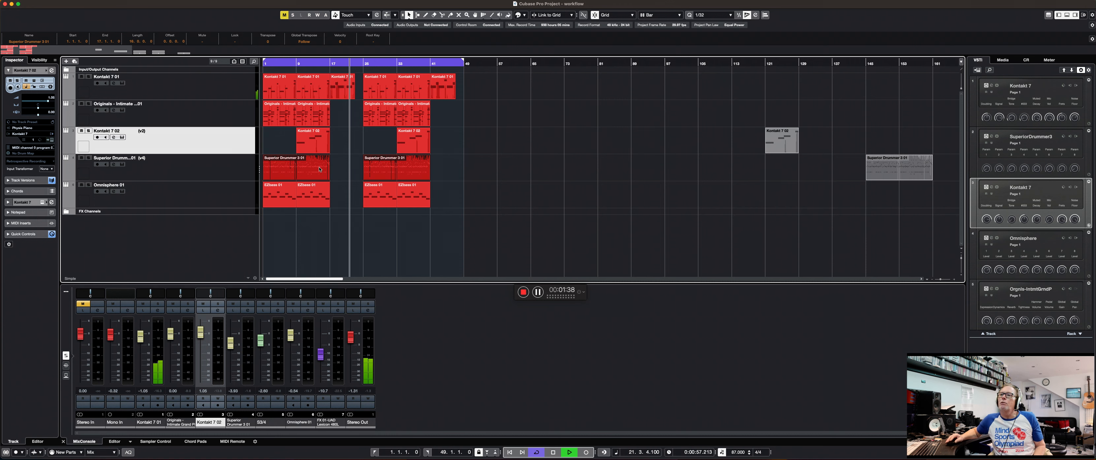
{"action": "left_click", "coordinate": [218, 169]}
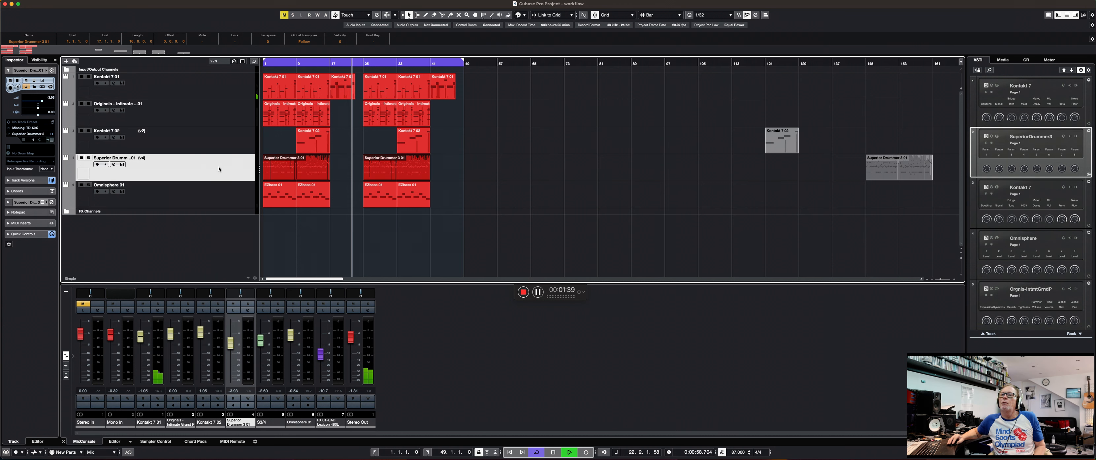
{"action": "left_click", "coordinate": [122, 165]}
{"action": "left_click_drag", "start_coordinate": [730, 36], "coordinate": [727, 40]}
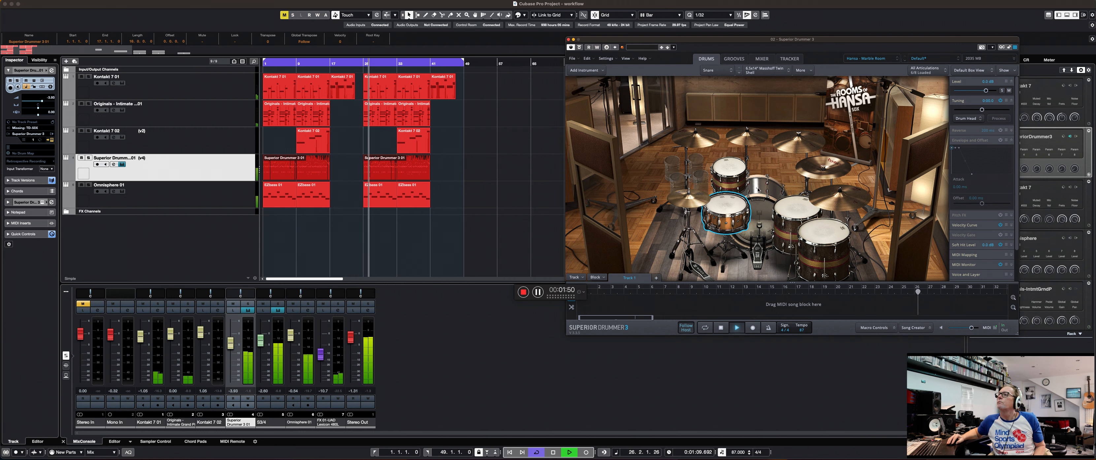
Select the kick drum in the Superior Drummer kit, open its stack and stop the project playback
{"action": "left_click", "coordinate": [768, 188]}
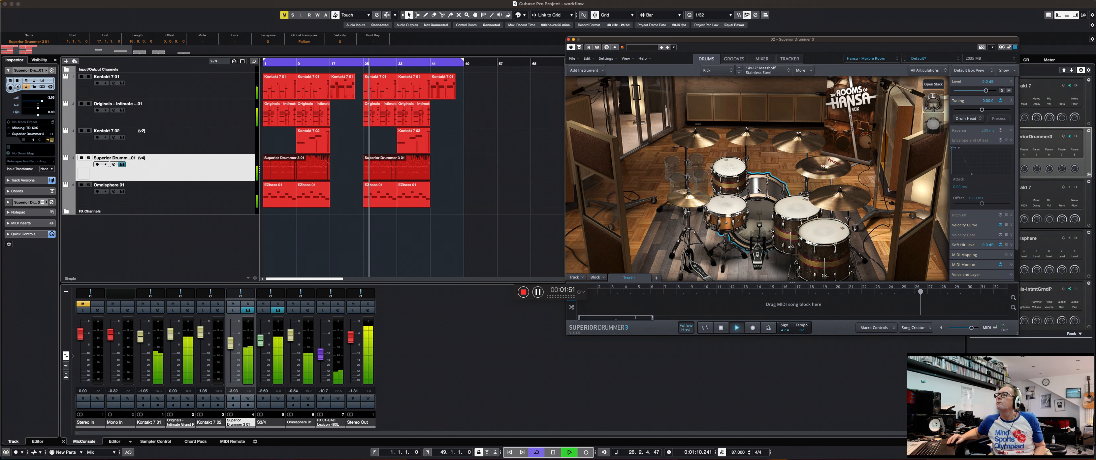
{"action": "left_click", "coordinate": [935, 86]}
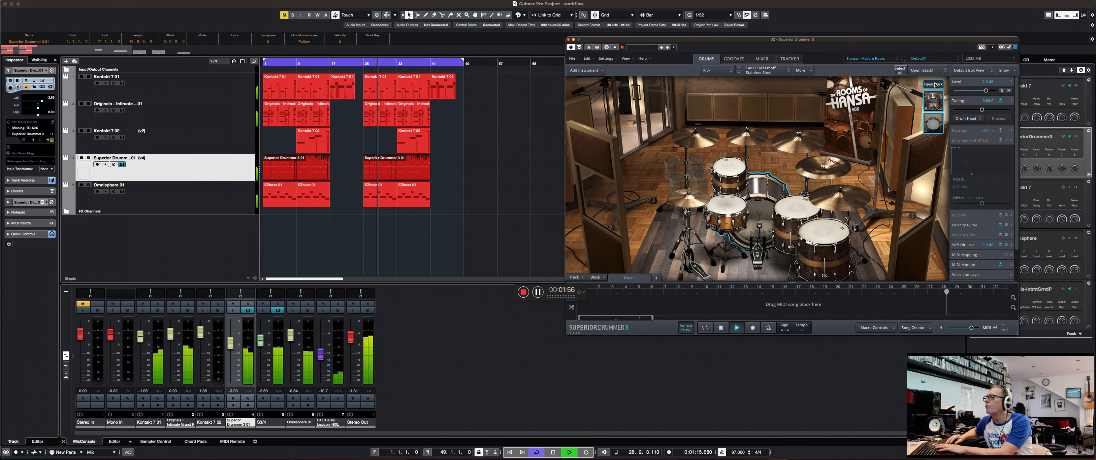
{"action": "left_click", "coordinate": [519, 164]}
{"action": "key", "text": "space"}
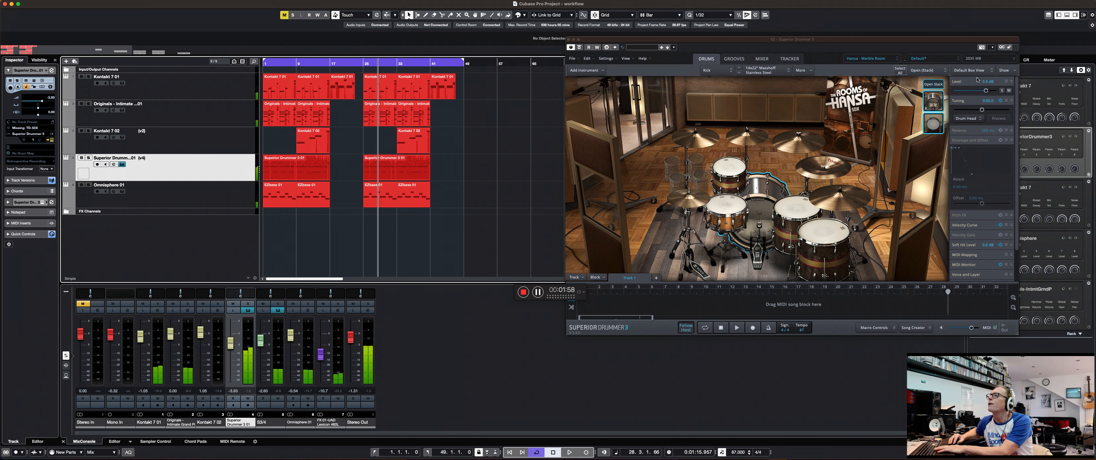
{"action": "left_click", "coordinate": [939, 85]}
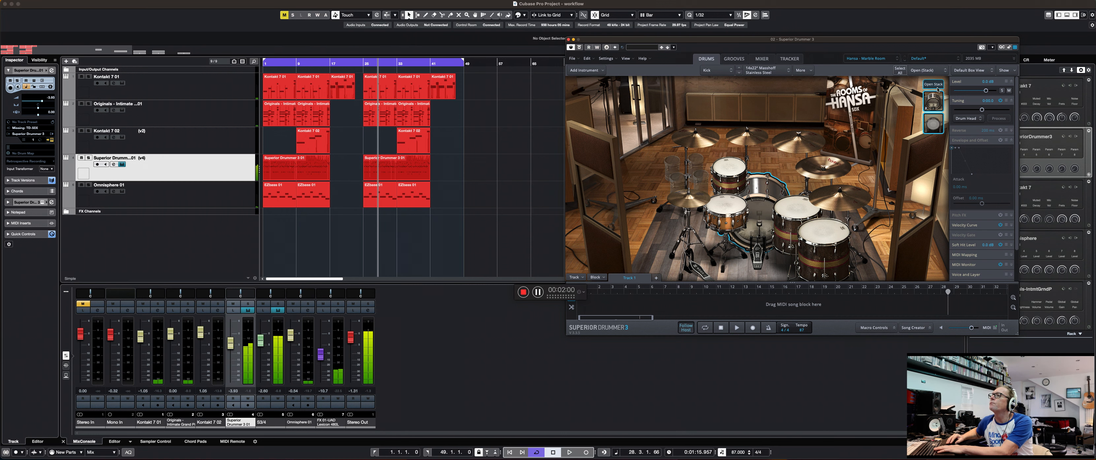
Pick an electronic kick from the sound list of the second kick in the stack and reselect the whole stack
{"action": "left_click", "coordinate": [933, 122]}
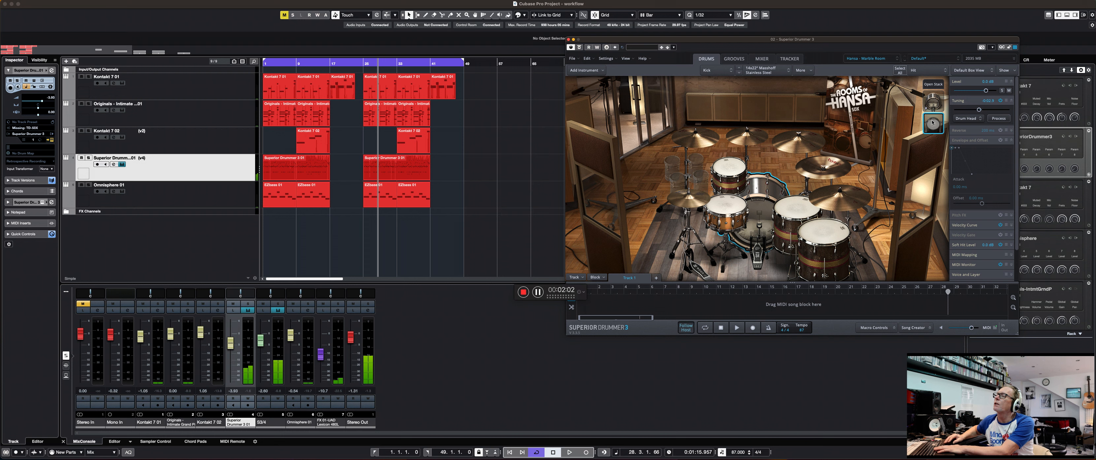
{"action": "right_click", "coordinate": [933, 123]}
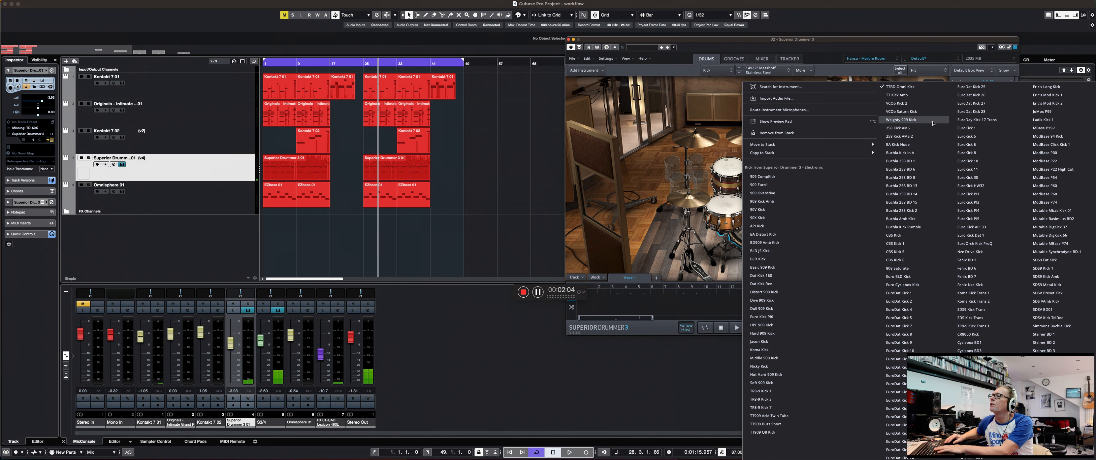
{"action": "left_click", "coordinate": [786, 390]}
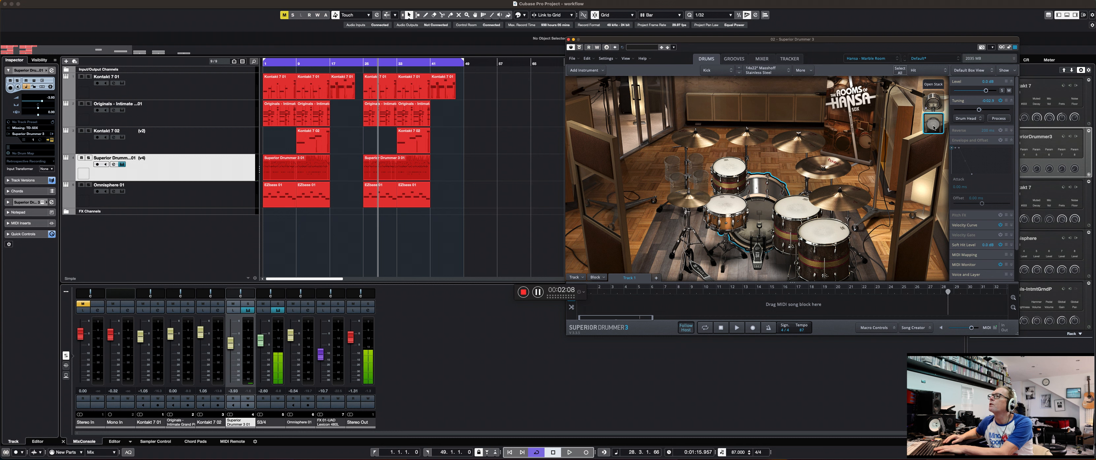
{"action": "left_click", "coordinate": [934, 85]}
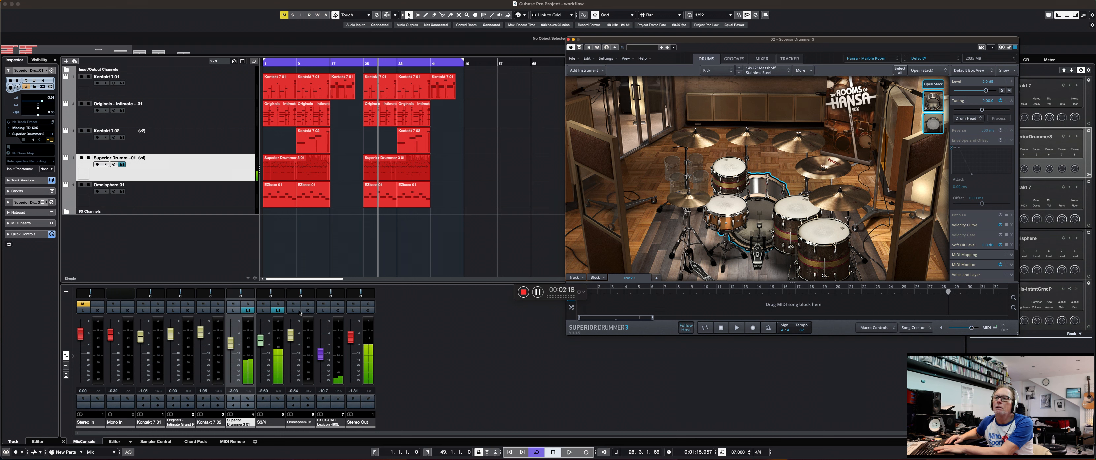
Look at the channel settings of the S3/4 drum output channel and close them
{"action": "left_click", "coordinate": [279, 311]}
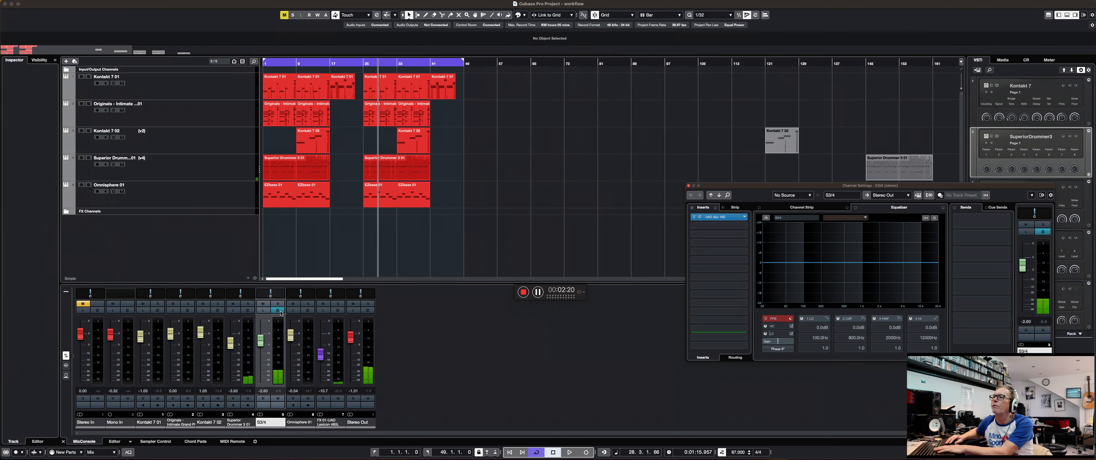
{"action": "left_click", "coordinate": [690, 186]}
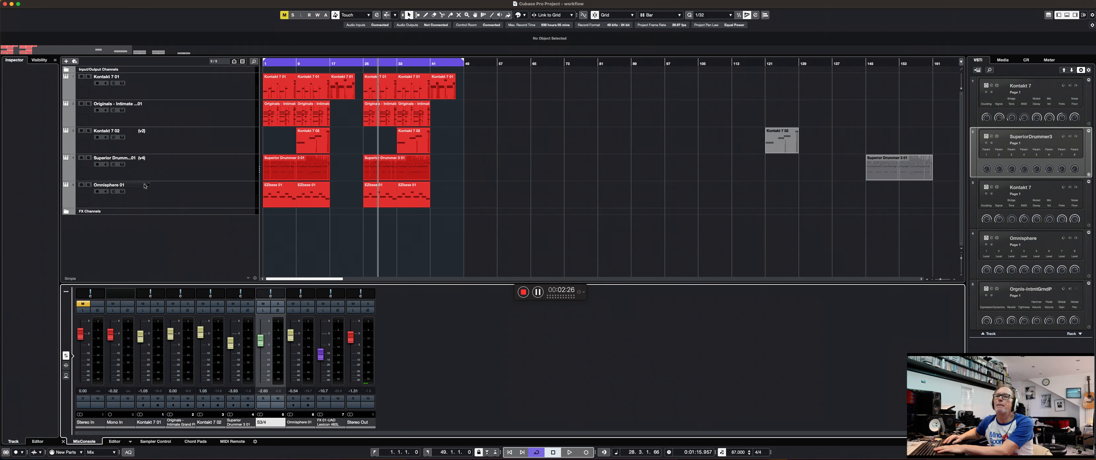
Reopen the Superior Drummer instrument and examine the output routing of its mixer channels from Kick to X Kick
{"action": "left_click", "coordinate": [132, 174]}
{"action": "left_click", "coordinate": [123, 164]}
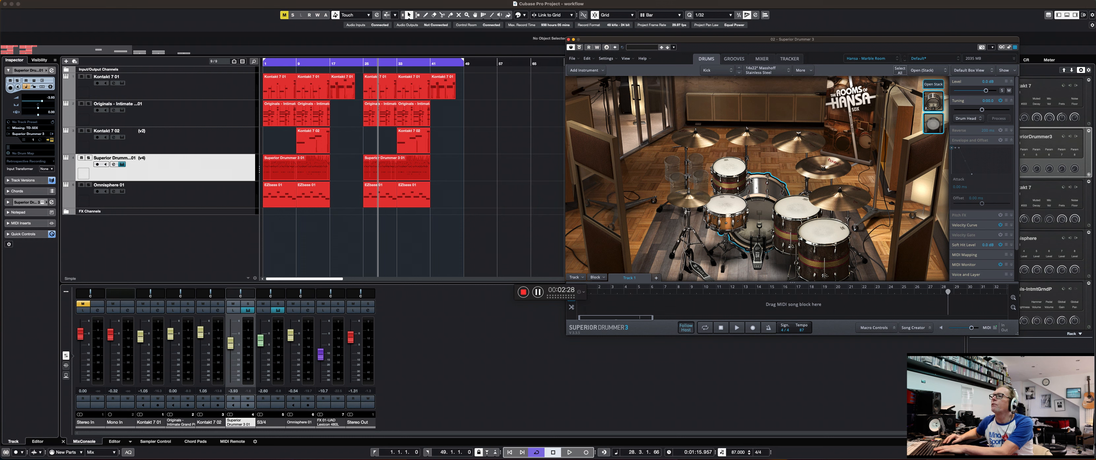
{"action": "left_click", "coordinate": [758, 60]}
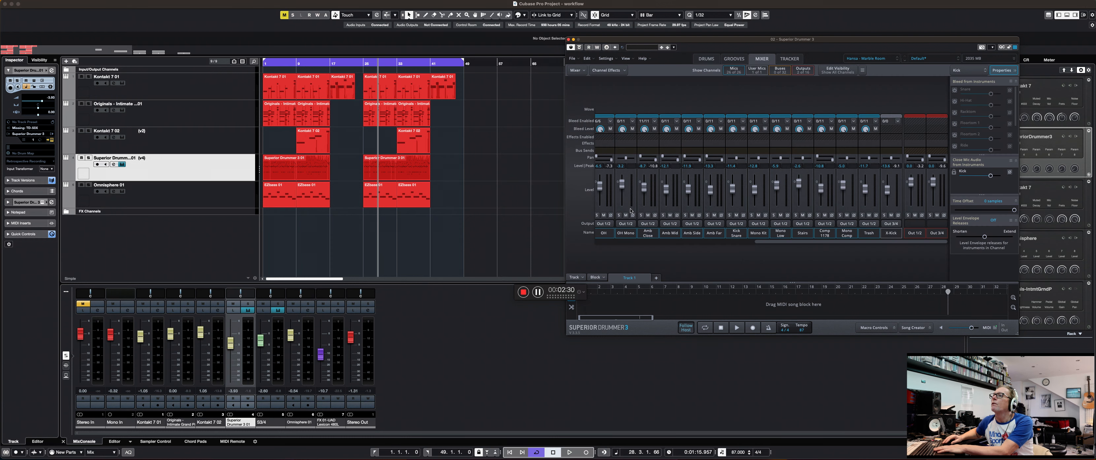
{"action": "left_click_drag", "start_coordinate": [751, 243], "coordinate": [602, 240]}
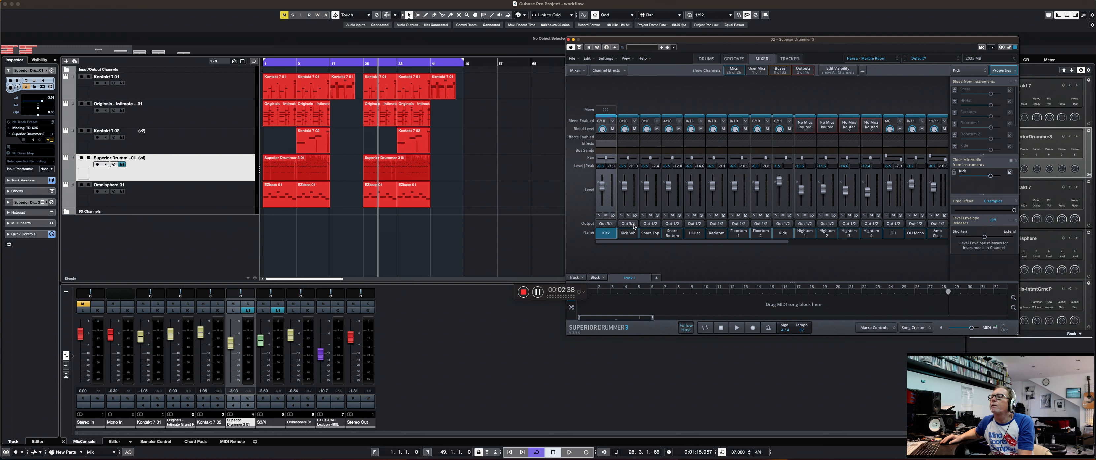
{"action": "left_click_drag", "start_coordinate": [632, 244], "coordinate": [830, 244]}
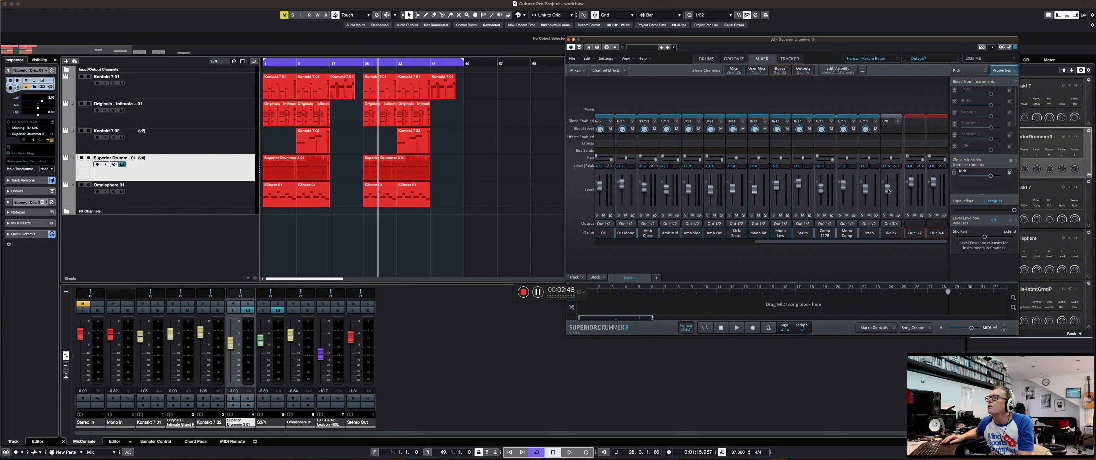
{"action": "left_click_drag", "start_coordinate": [832, 241], "coordinate": [618, 241]}
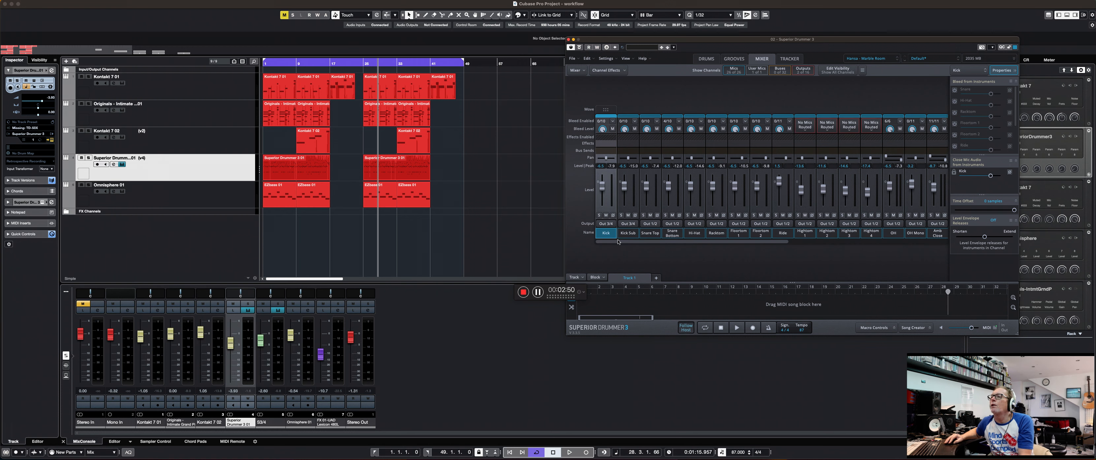
Return Superior Drummer to its drum kit view, then inspect the UAD Vertigo VSC-2 compressor inserted on the Superior Drummer channel and close it
{"action": "left_click", "coordinate": [710, 59]}
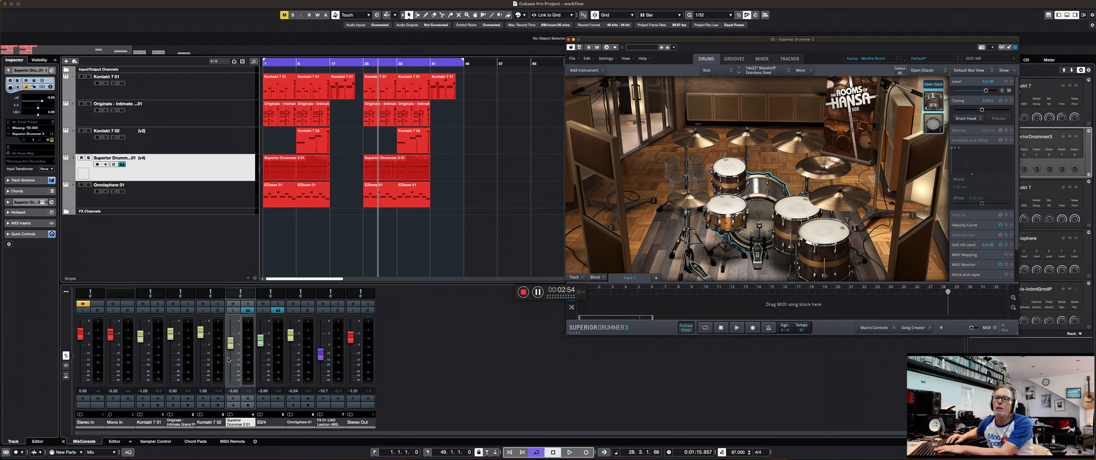
{"action": "left_click", "coordinate": [250, 312]}
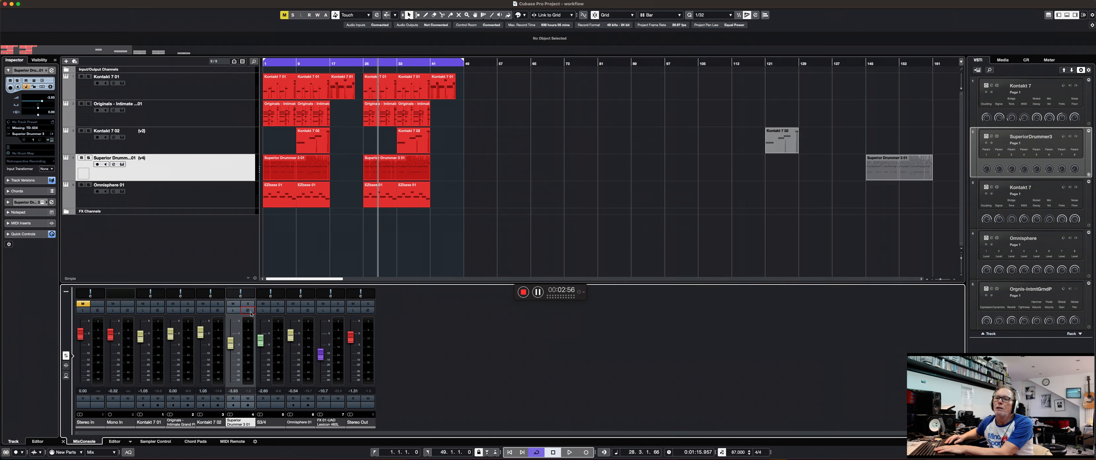
{"action": "left_click", "coordinate": [250, 312]}
{"action": "left_click", "coordinate": [733, 218]}
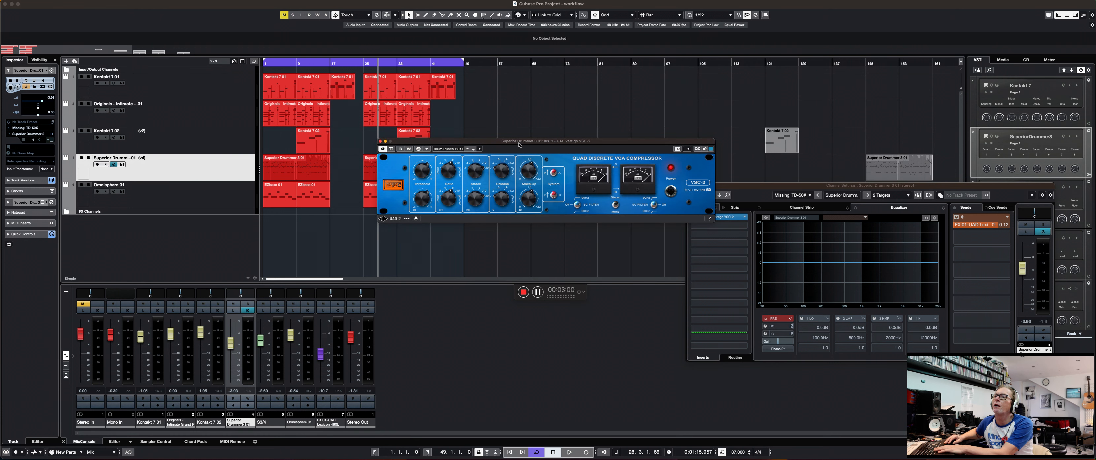
{"action": "left_click_drag", "start_coordinate": [519, 144], "coordinate": [516, 143]}
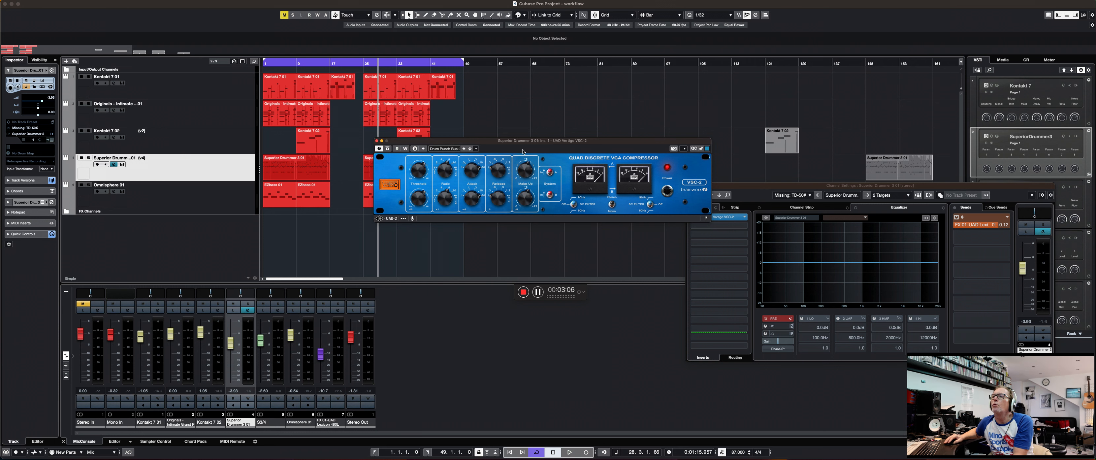
{"action": "left_click", "coordinate": [377, 141]}
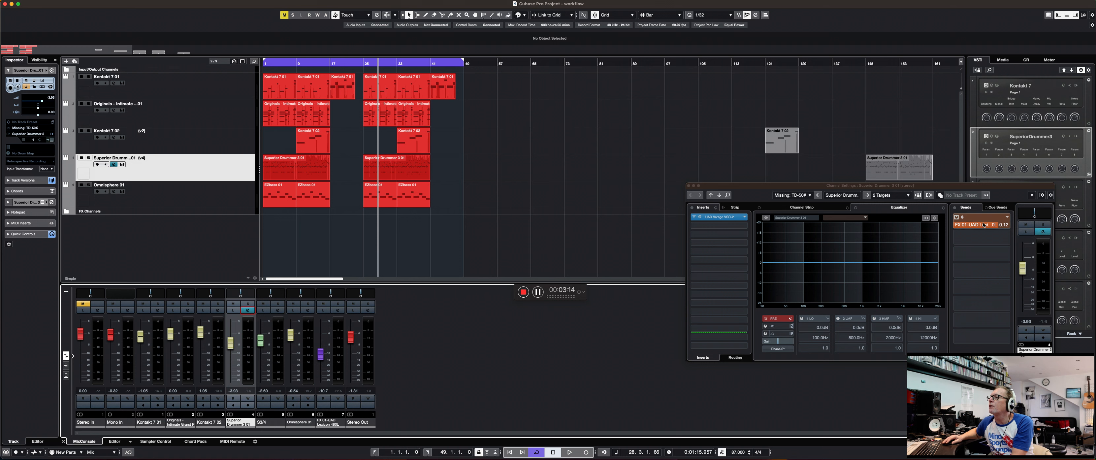
Inspect the UAD Lexicon 480L reverb inserted on the FX channel and close it together with the channel settings
{"action": "left_click", "coordinate": [340, 310]}
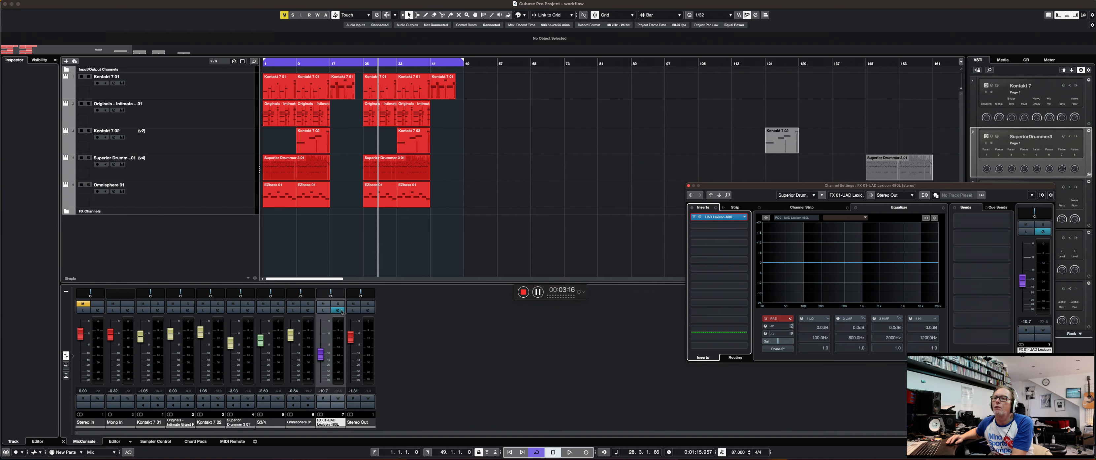
{"action": "left_click", "coordinate": [729, 218]}
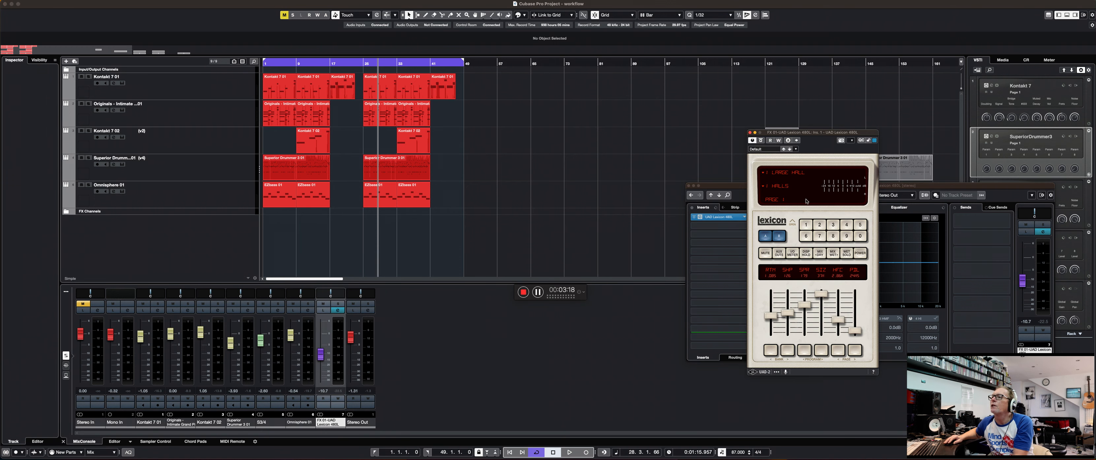
{"action": "left_click_drag", "start_coordinate": [825, 133], "coordinate": [816, 118]}
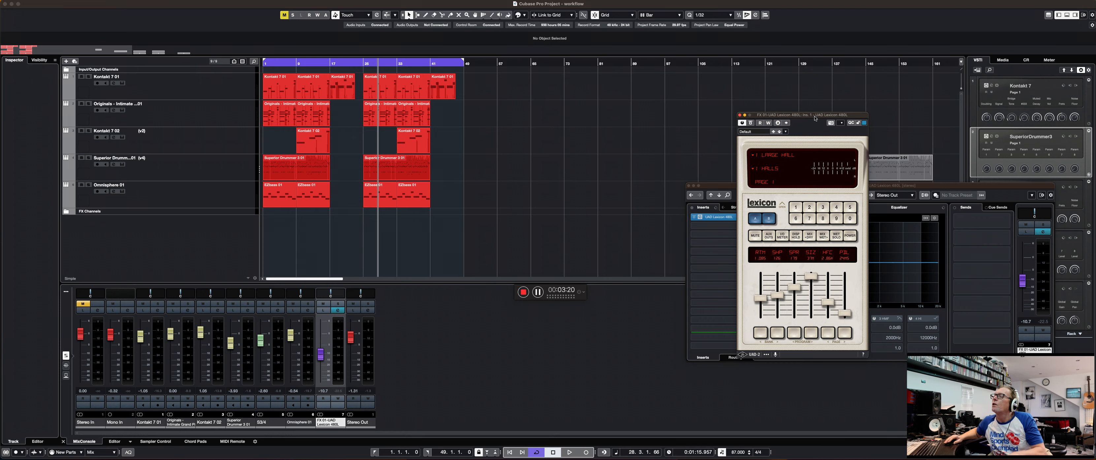
{"action": "left_click", "coordinate": [740, 116]}
{"action": "left_click", "coordinate": [689, 186]}
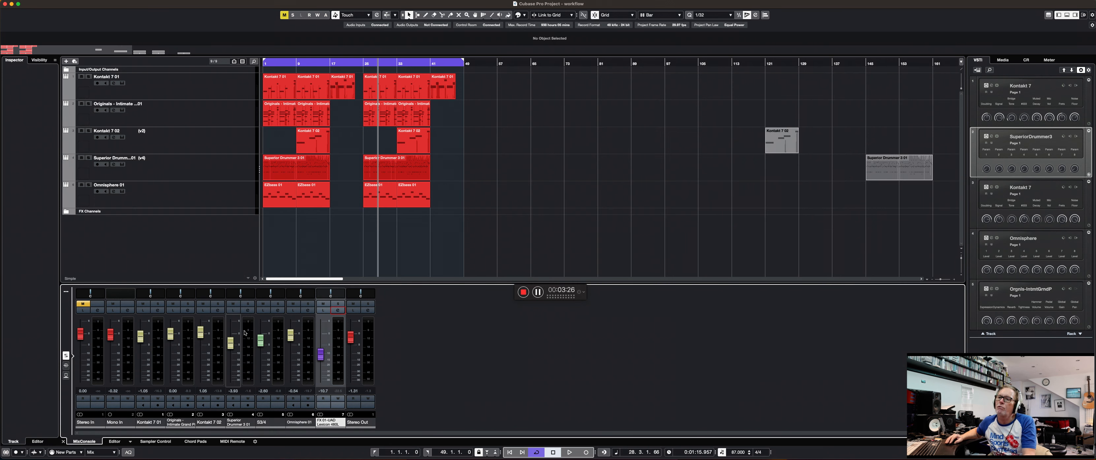
Inspect the UAD dbx 160 compressor inserted on the S3/4 kick output channel and close it with the channel settings
{"action": "left_click", "coordinate": [277, 309]}
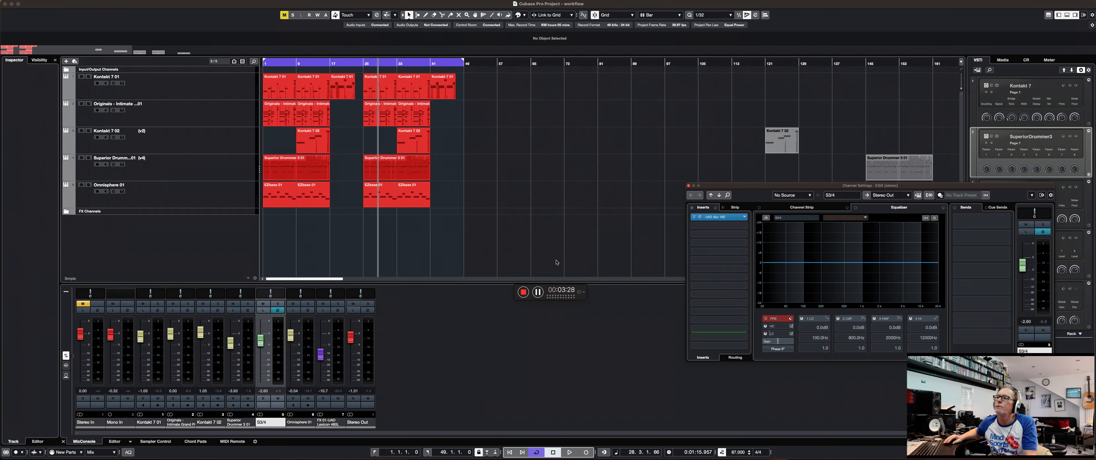
{"action": "left_click", "coordinate": [729, 218]}
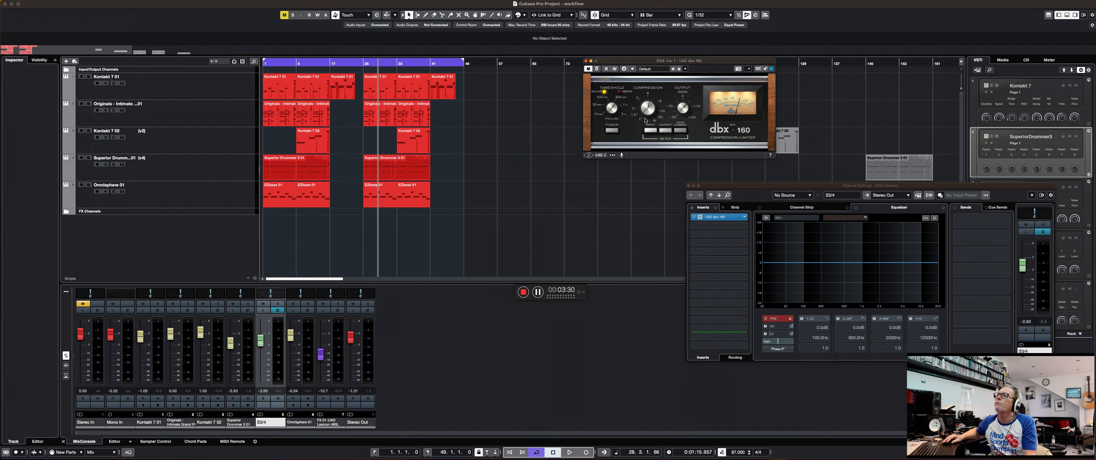
{"action": "left_click", "coordinate": [586, 62]}
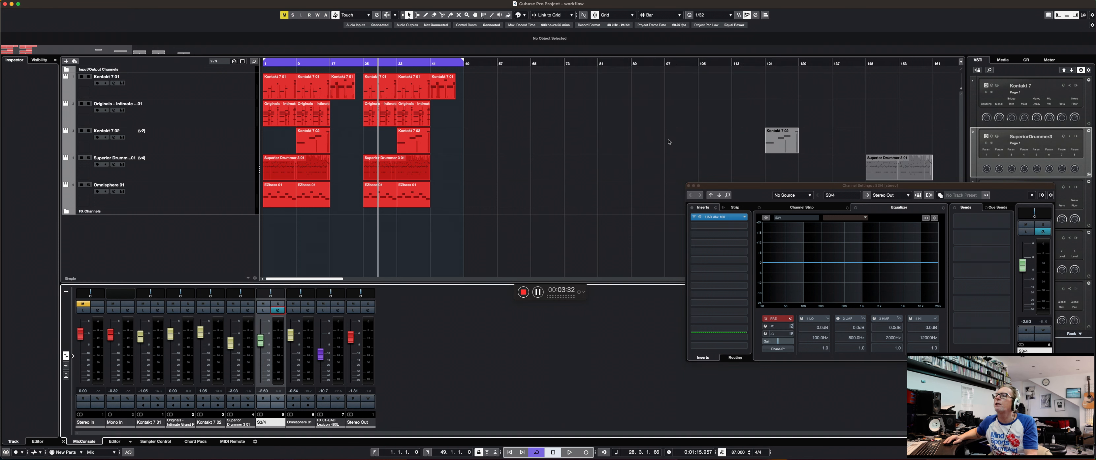
{"action": "left_click", "coordinate": [689, 186]}
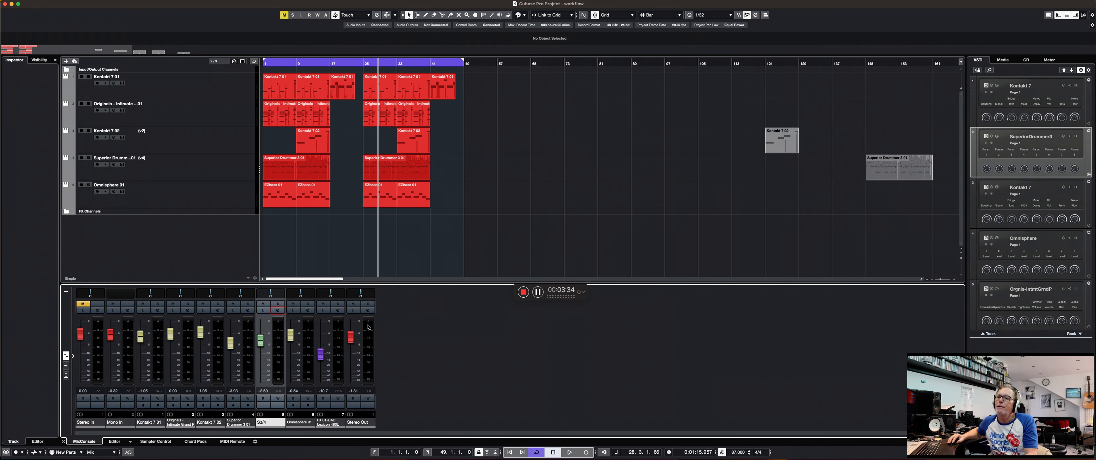
Open the L3-LL Ultramaximizer inserted on the Stereo Out channel and move its window clear of the channel settings
{"action": "left_click", "coordinate": [368, 311]}
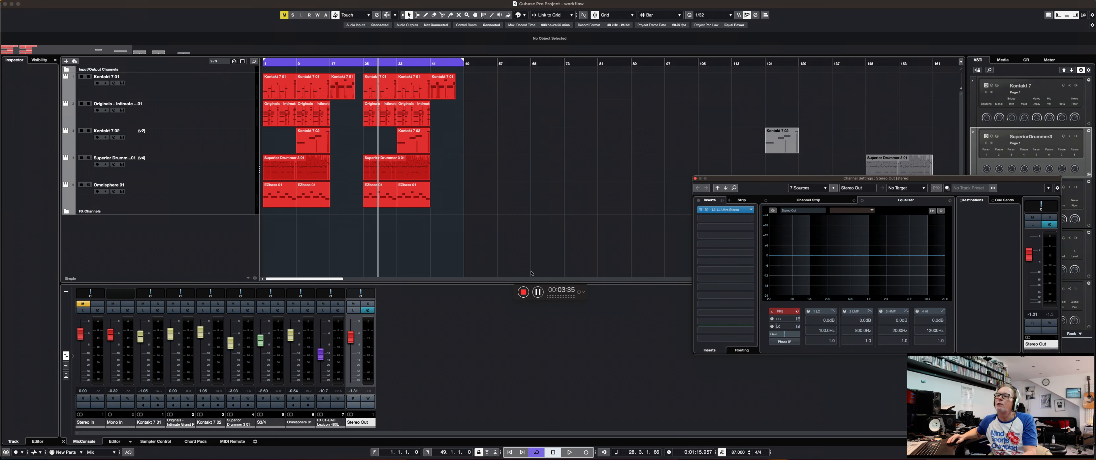
{"action": "left_click", "coordinate": [731, 212]}
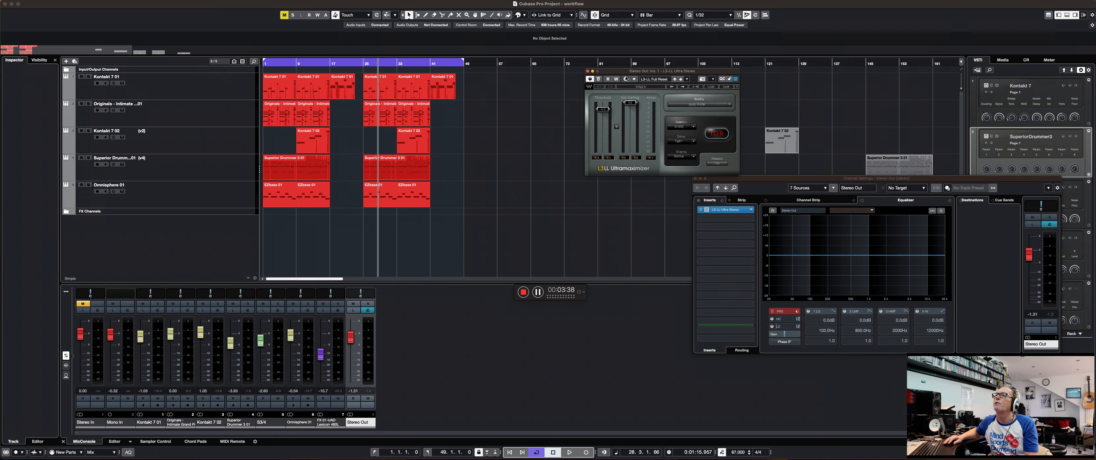
{"action": "left_click_drag", "start_coordinate": [638, 71], "coordinate": [630, 72]}
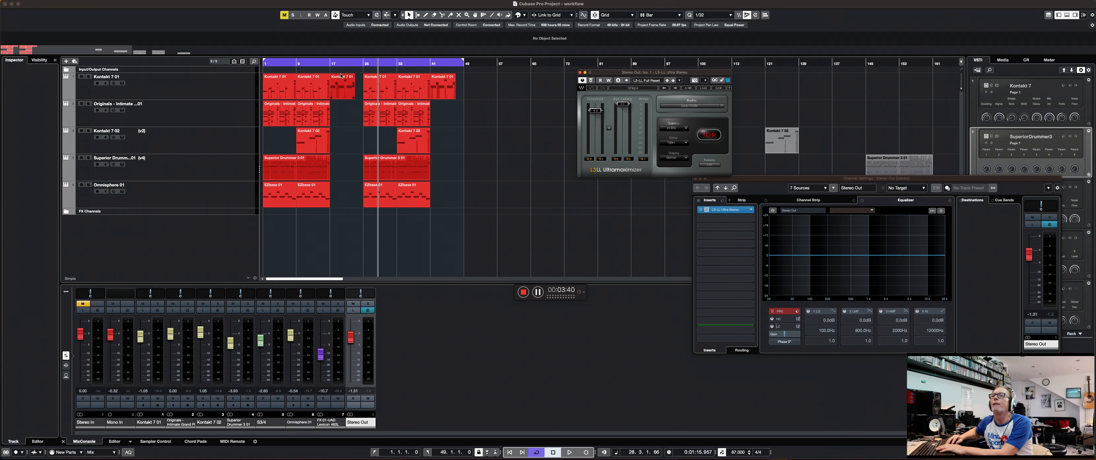
Play the project from the start with the Stereo Out limiter in view, then close the limiter and channel settings
{"action": "left_click_drag", "start_coordinate": [325, 63], "coordinate": [217, 61]}
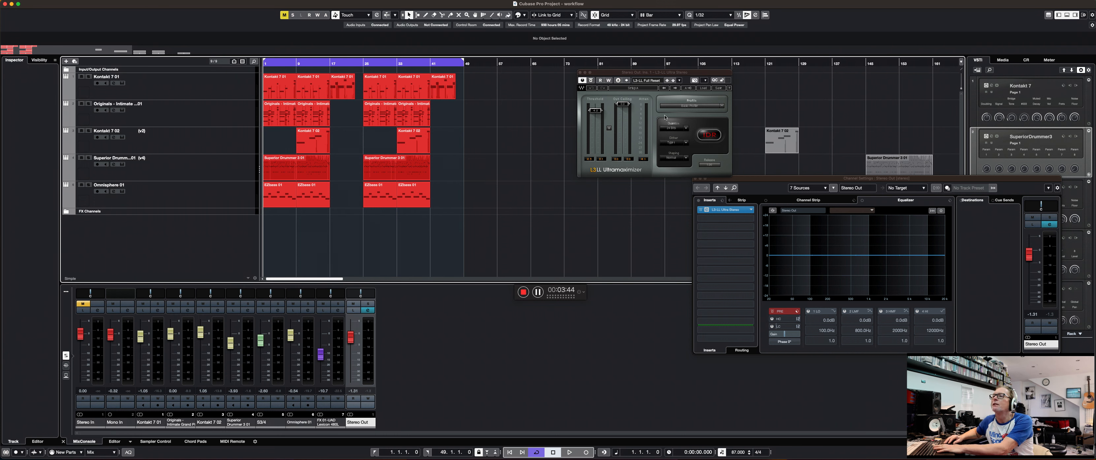
{"action": "key", "text": "space"}
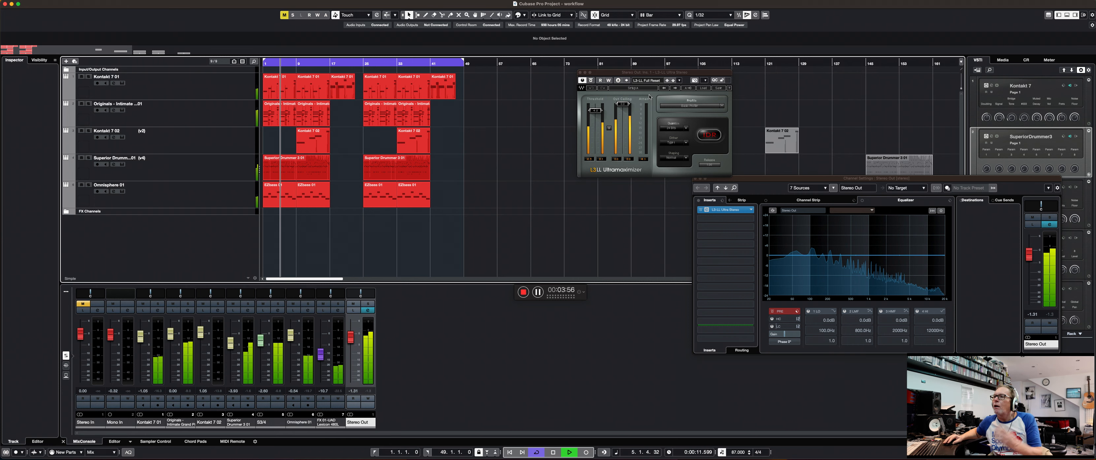
{"action": "left_click", "coordinate": [582, 73]}
{"action": "left_click", "coordinate": [695, 179]}
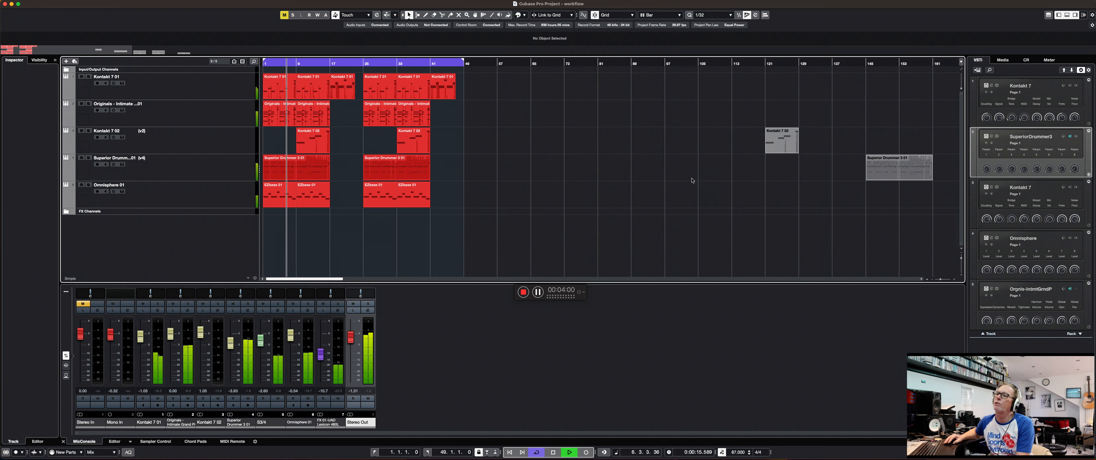